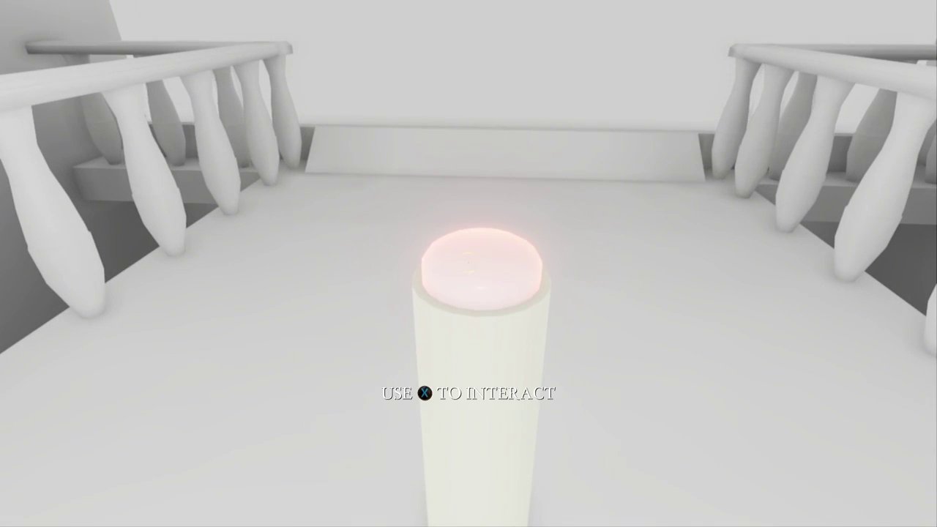
key(x)
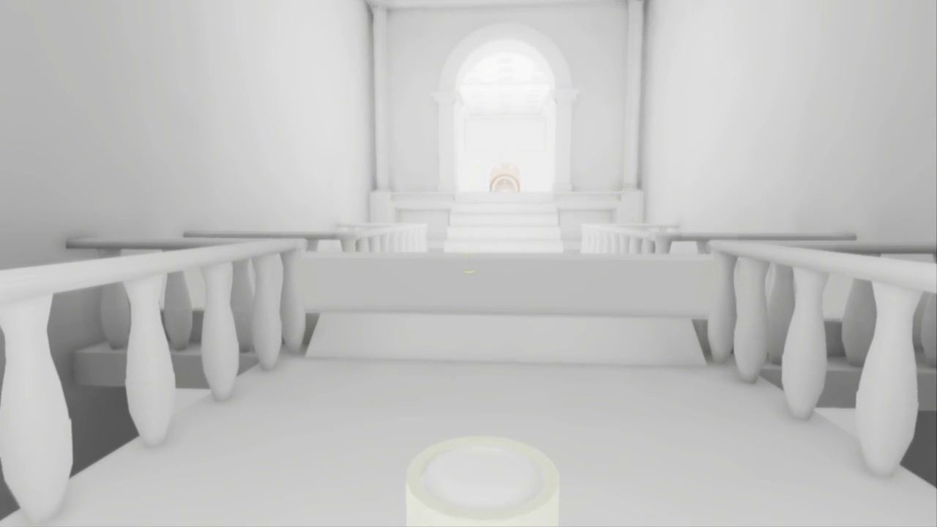